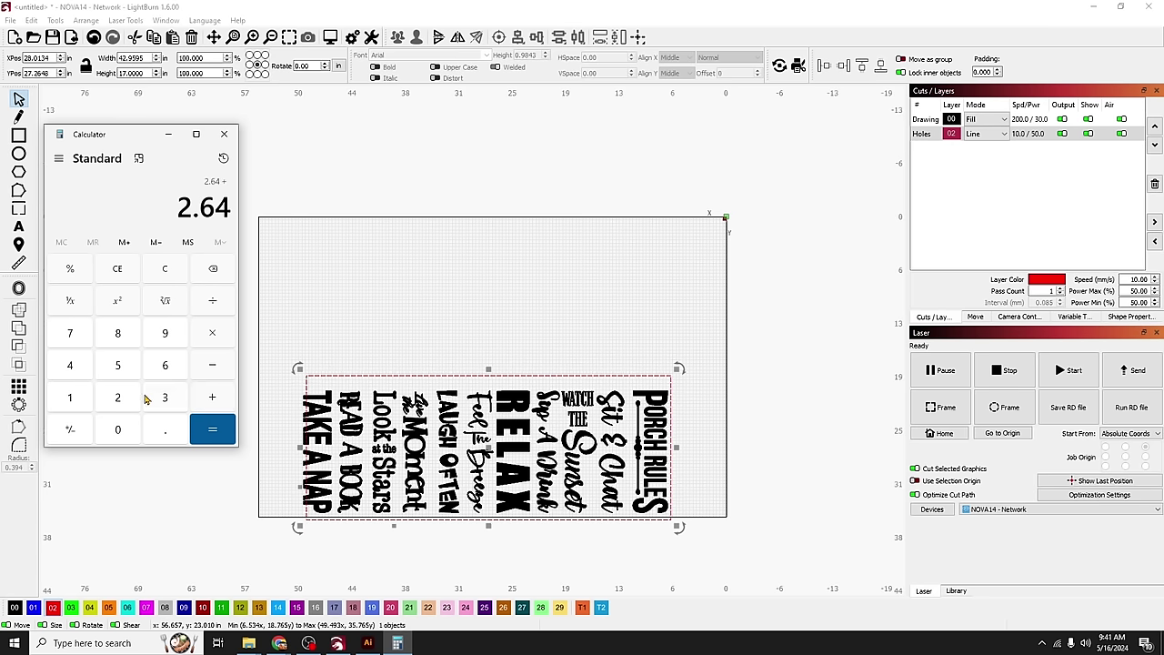
# Add 43 to the 2.64 already entered in Calculator.
pyautogui.click(80, 366)
pyautogui.click(168, 401)
pyautogui.click(212, 431)
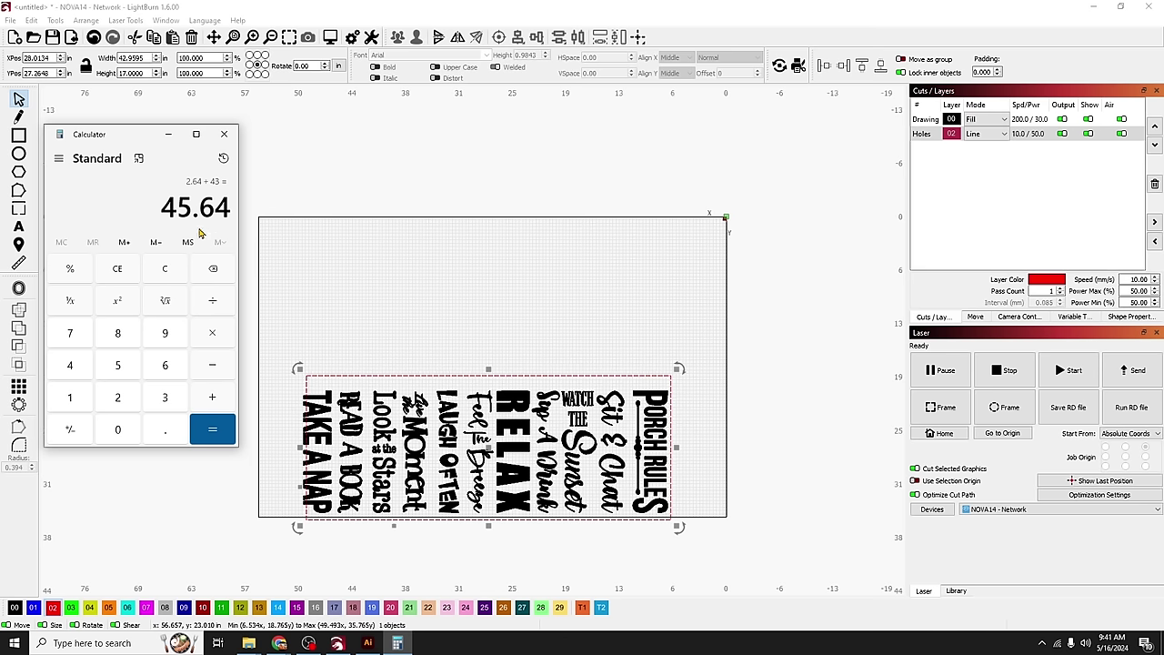
# In LightBurn, set the width of the border rectangle around the lettering to 45.64 in.
pyautogui.click(134, 56)
pyautogui.tripleClick(135, 56)
pyautogui.write('45.')
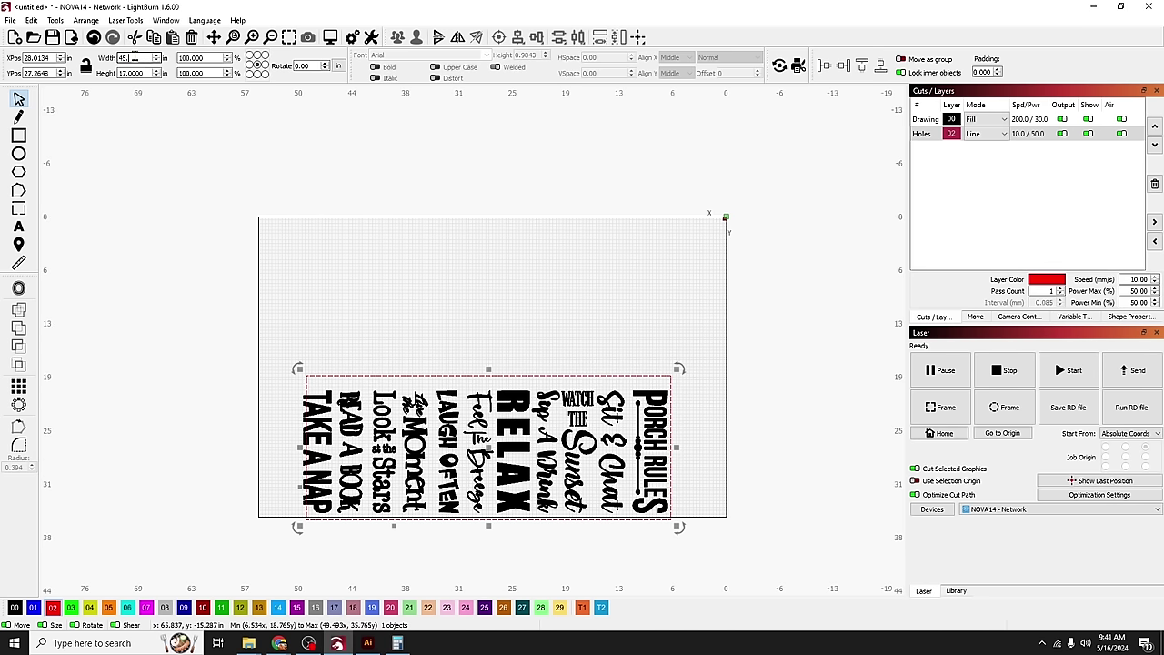
pyautogui.write('64')
pyautogui.press('Return')
pyautogui.click(176, 177)
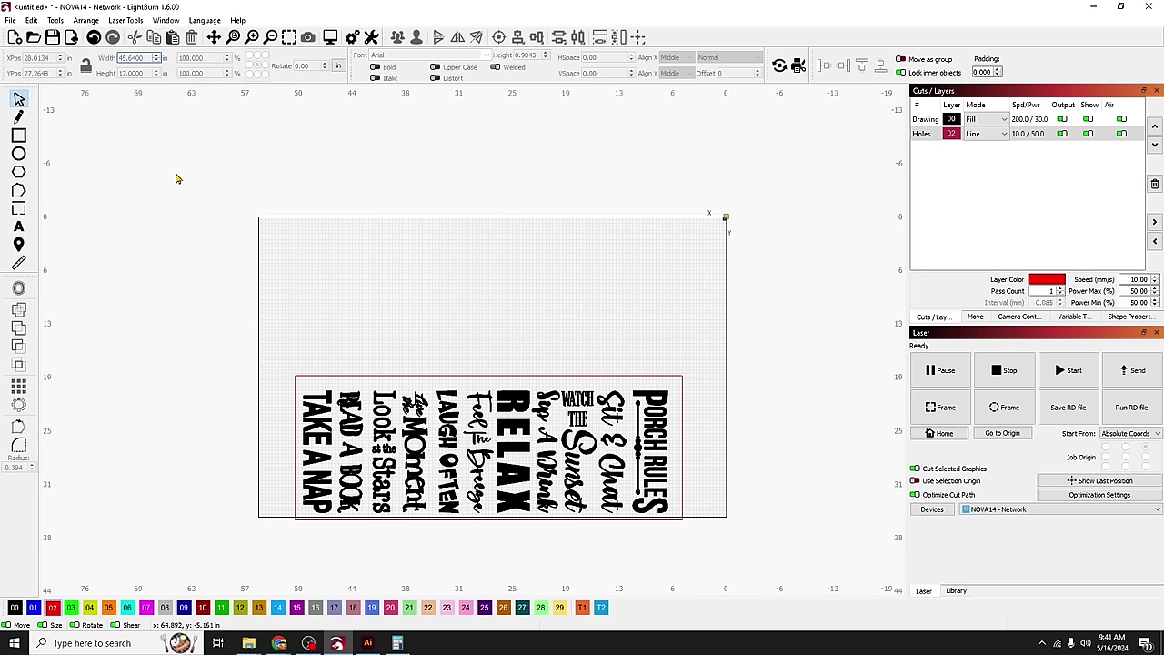
# Center the lettering within its border rectangle and reposition both so they lie fully inside the lower half of the work area.
pyautogui.moveTo(728, 537); pyautogui.dragTo(164, 344)
pyautogui.moveTo(512, 430); pyautogui.dragTo(504, 411)
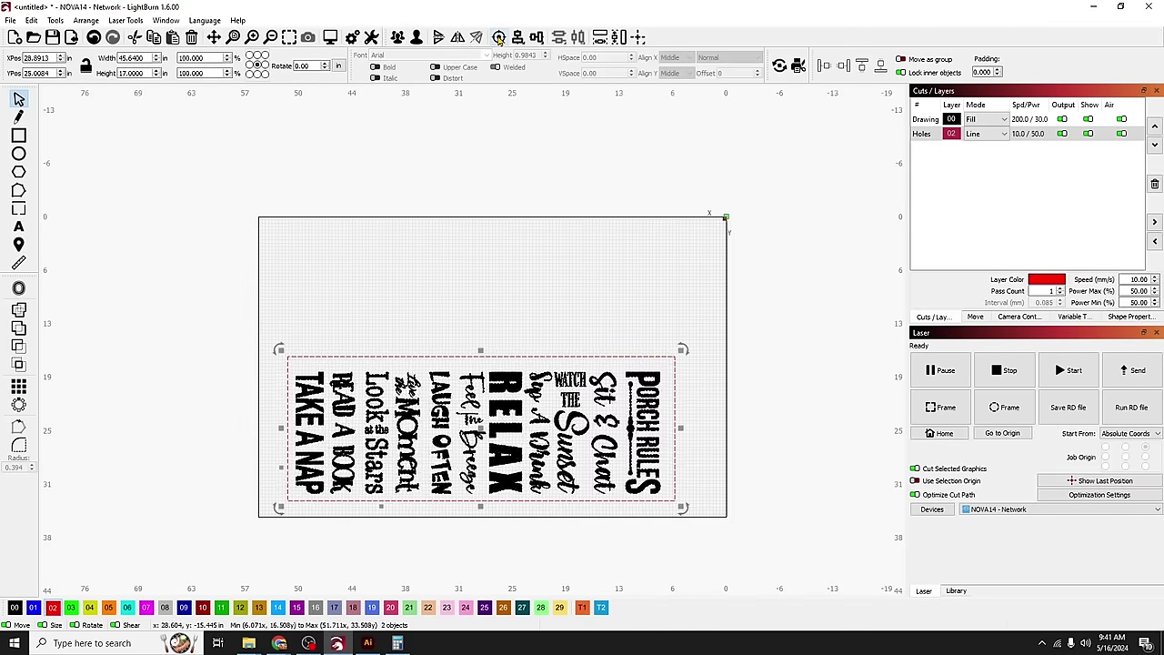
pyautogui.click(501, 276)
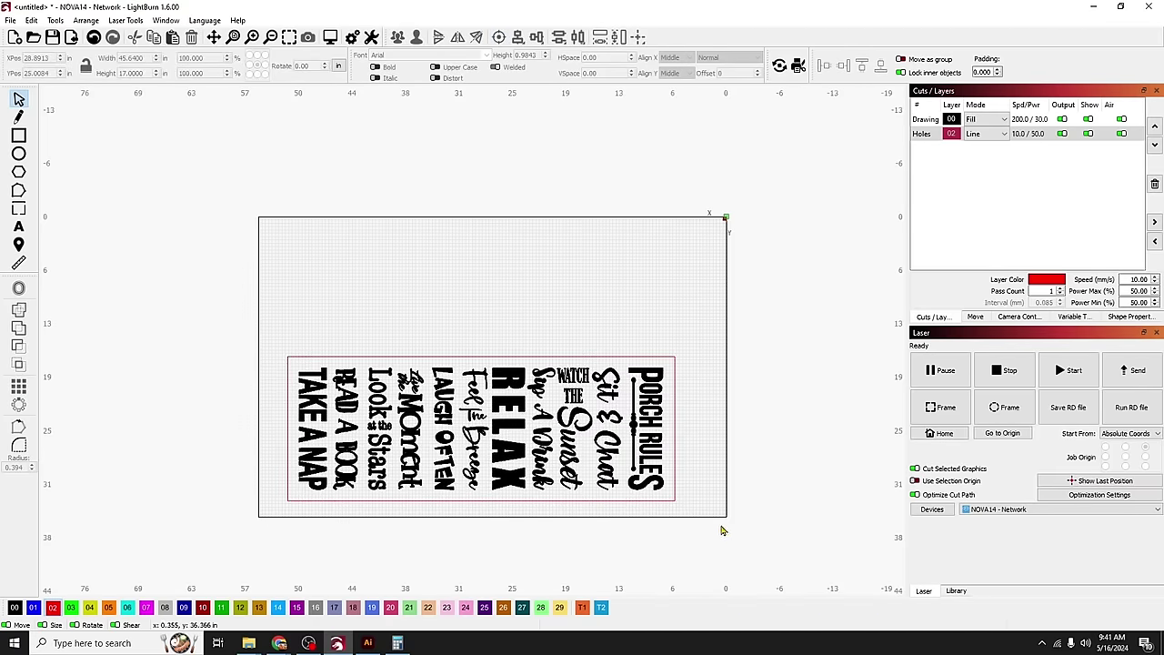
pyautogui.moveTo(259, 310); pyautogui.dragTo(261, 311)
pyautogui.moveTo(491, 406); pyautogui.dragTo(489, 416)
pyautogui.click(699, 397)
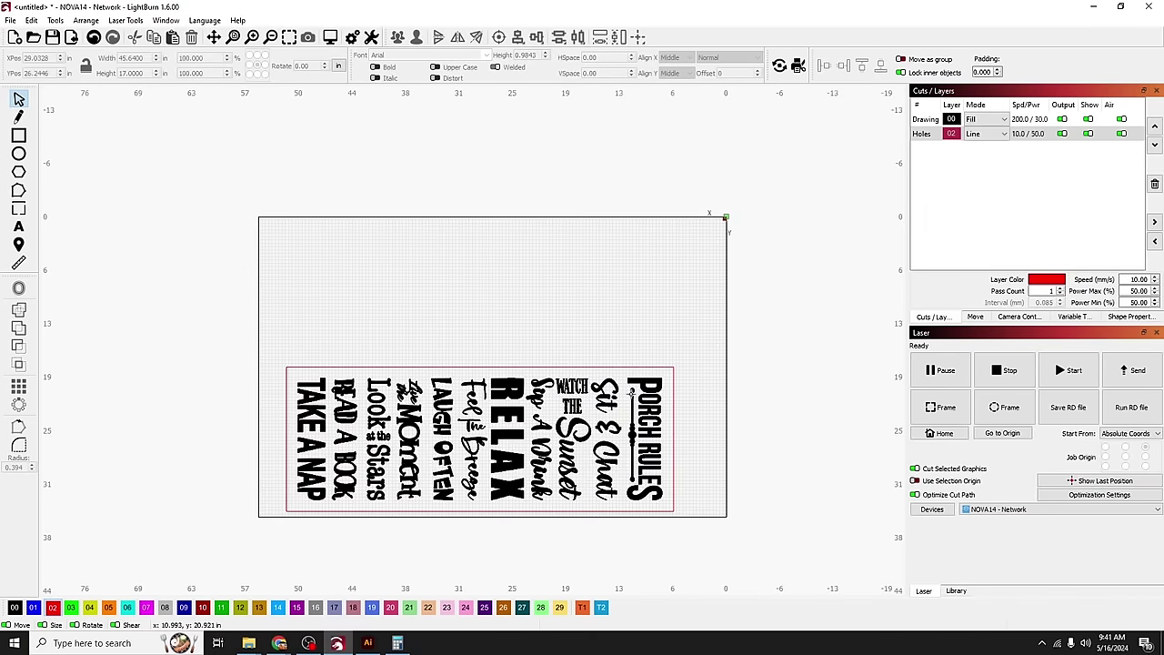
# Assign the lettering to red layer 02 and offset it inward by 0.0100 in with corner style, outer shapes only.
pyautogui.click(516, 395)
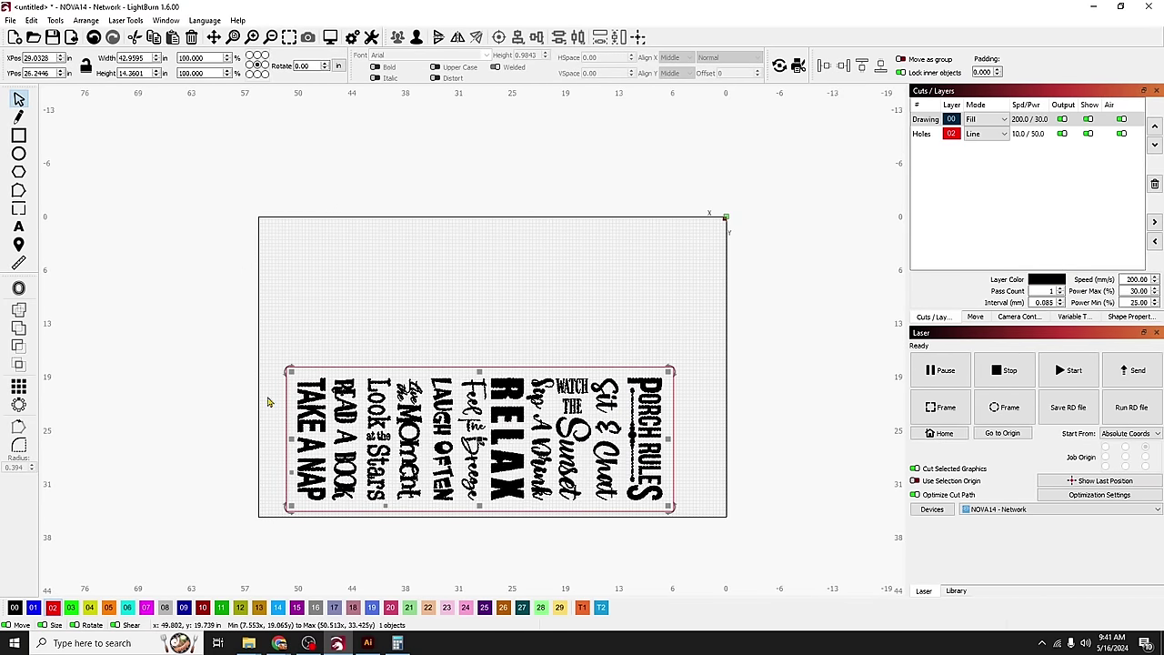
pyautogui.click(52, 608)
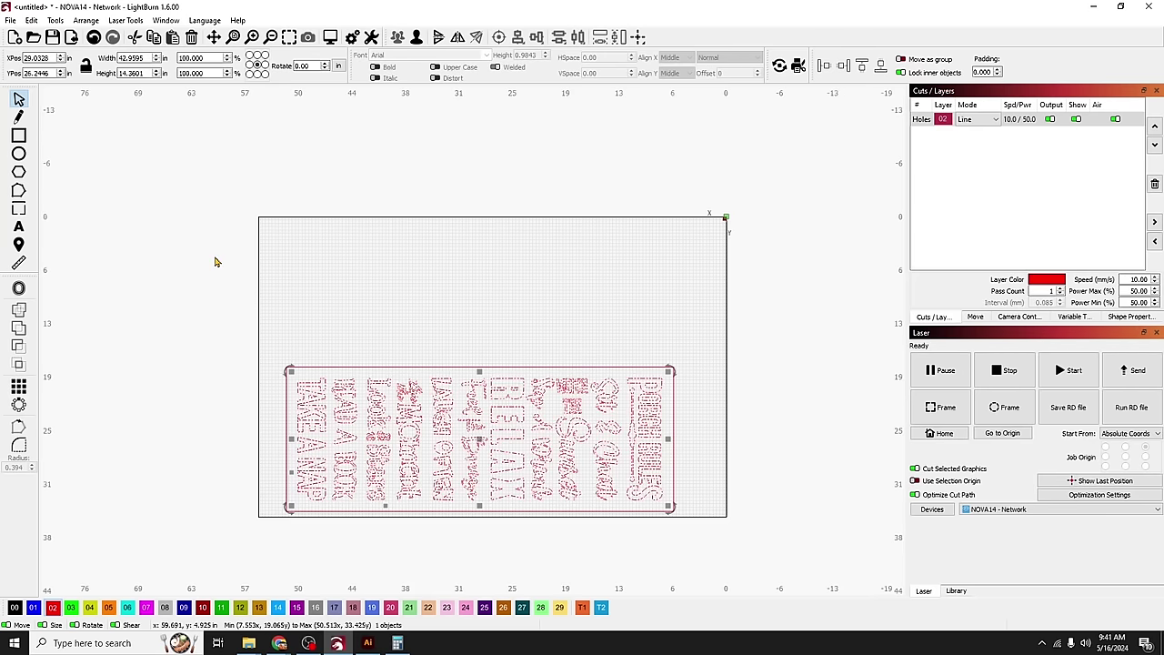
pyautogui.click(19, 289)
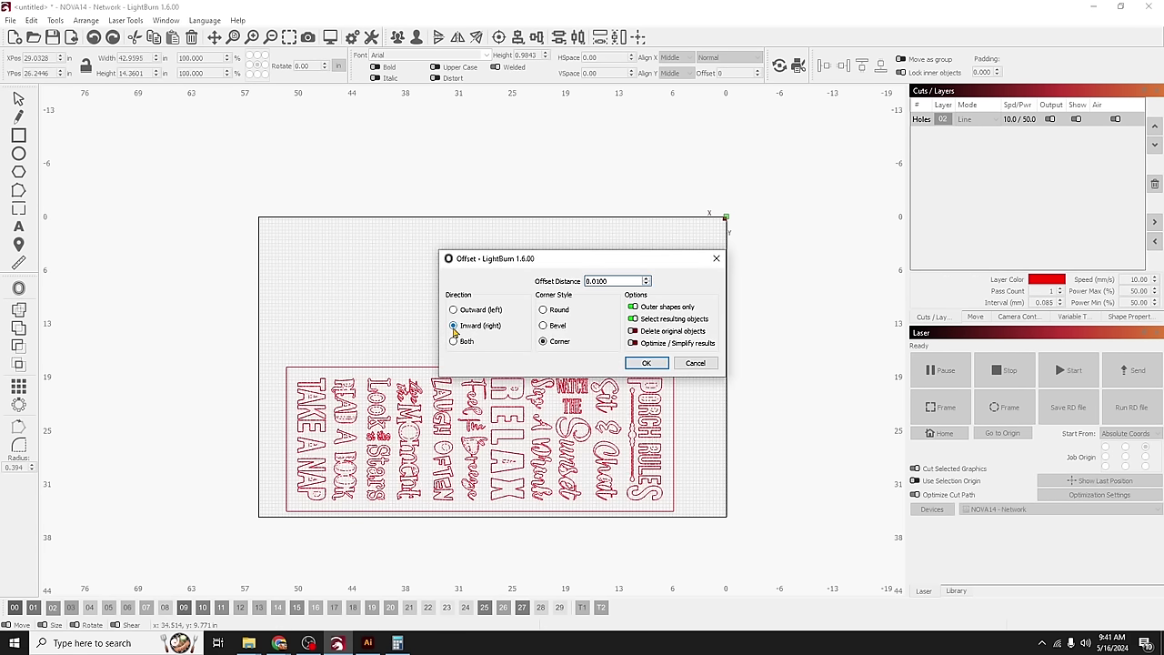
pyautogui.click(591, 282)
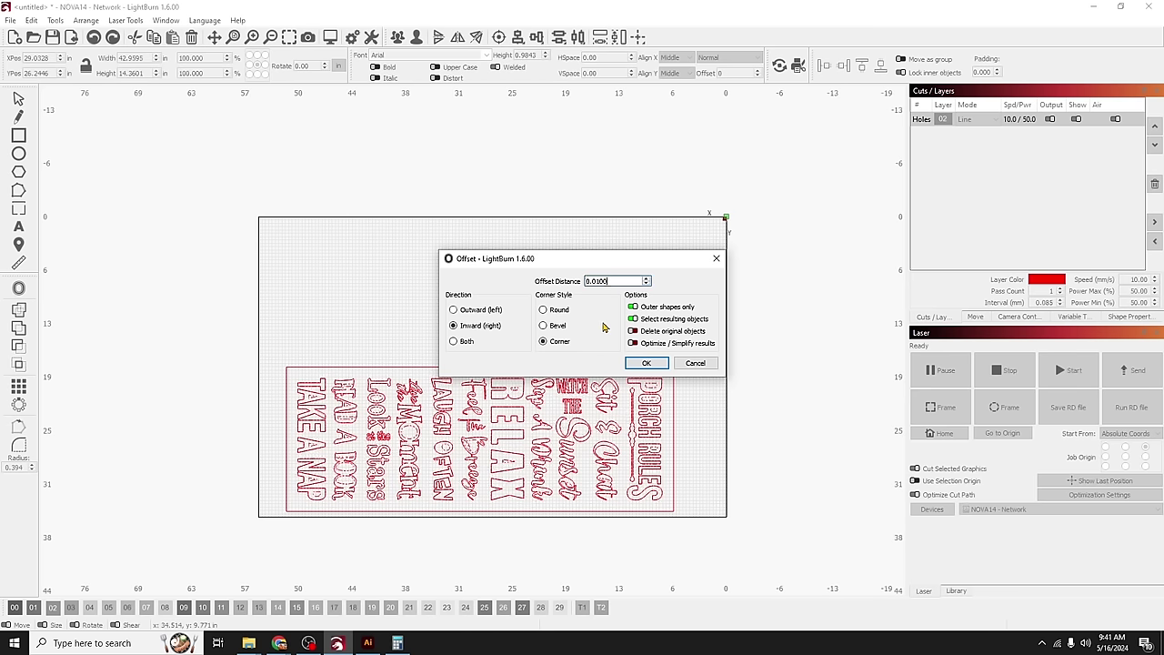
pyautogui.click(645, 363)
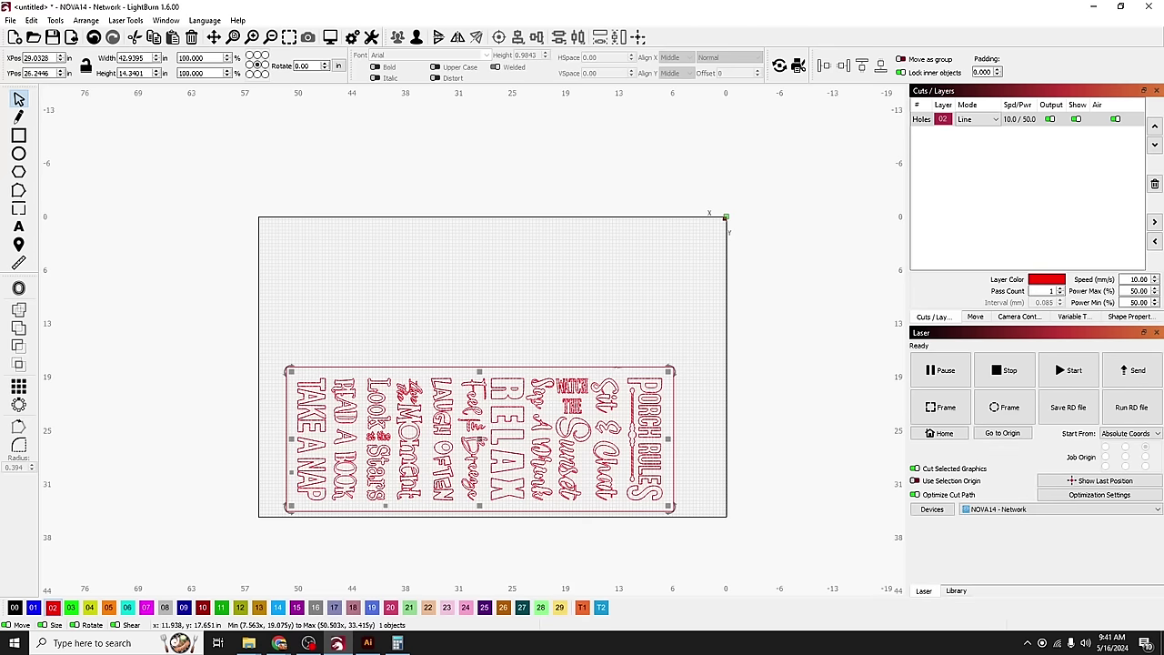
# Assign the inward offset lettering to blue layer 01 and move the original red lettering into the free area above the border.
pyautogui.click(34, 608)
pyautogui.click(519, 333)
pyautogui.click(514, 389)
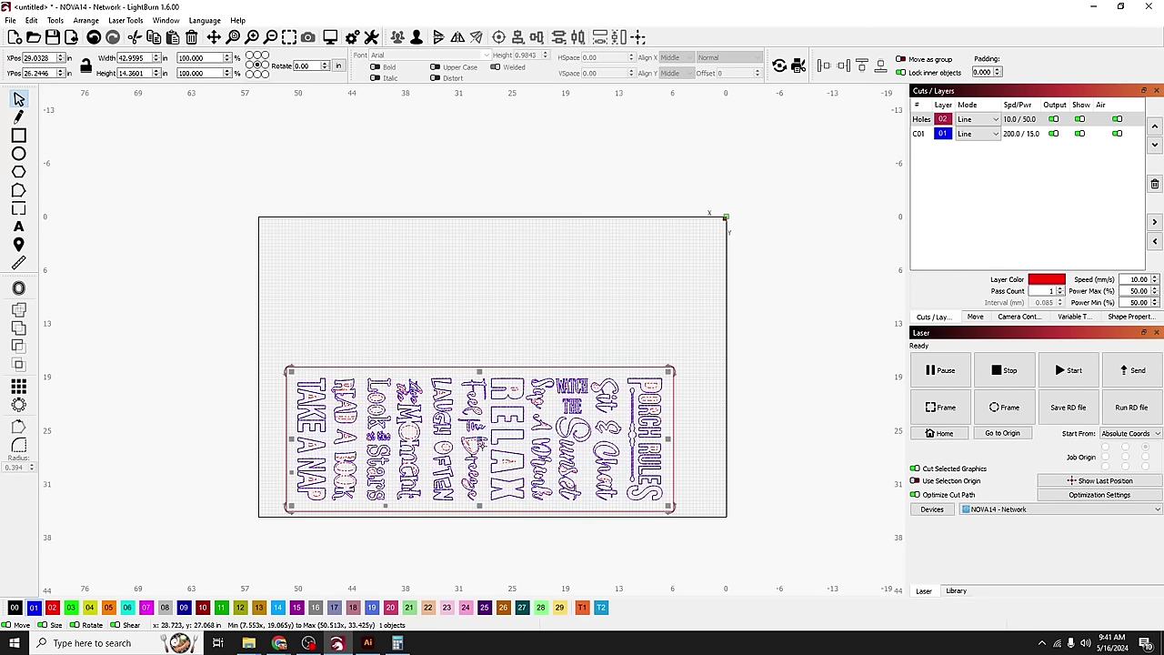
pyautogui.moveTo(478, 443); pyautogui.dragTo(481, 296)
pyautogui.click(733, 372)
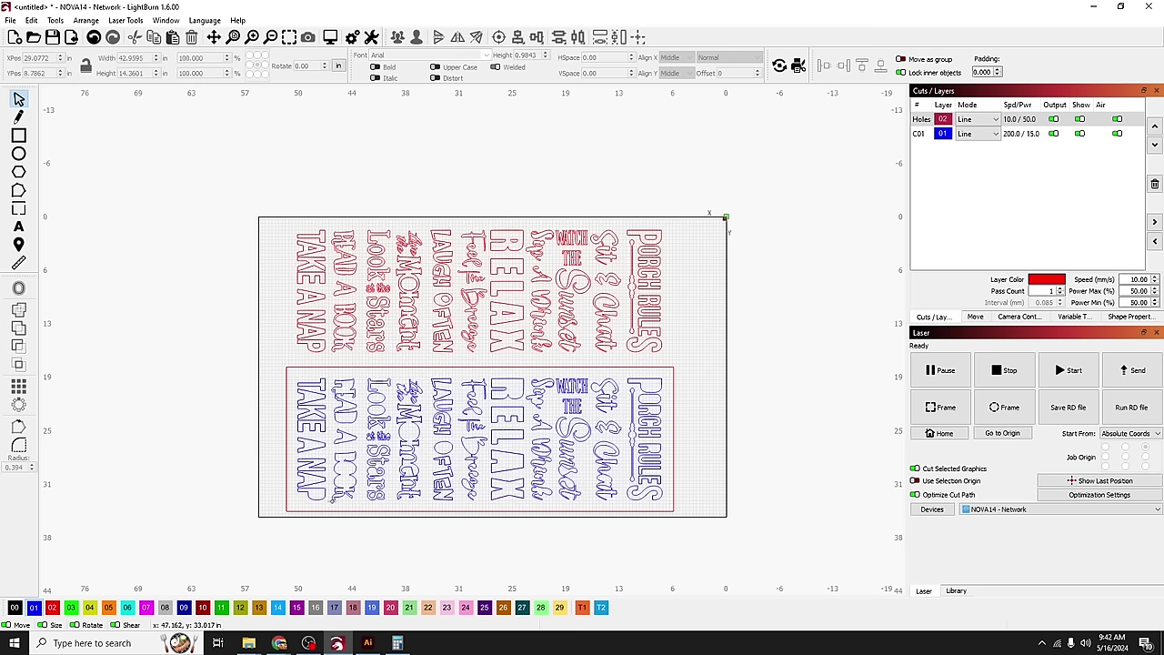
# Shift the red lettering slightly down toward the lower border, centering it at about X 29.43, Y 10.01 in.
pyautogui.moveTo(685, 521); pyautogui.dragTo(226, 391)
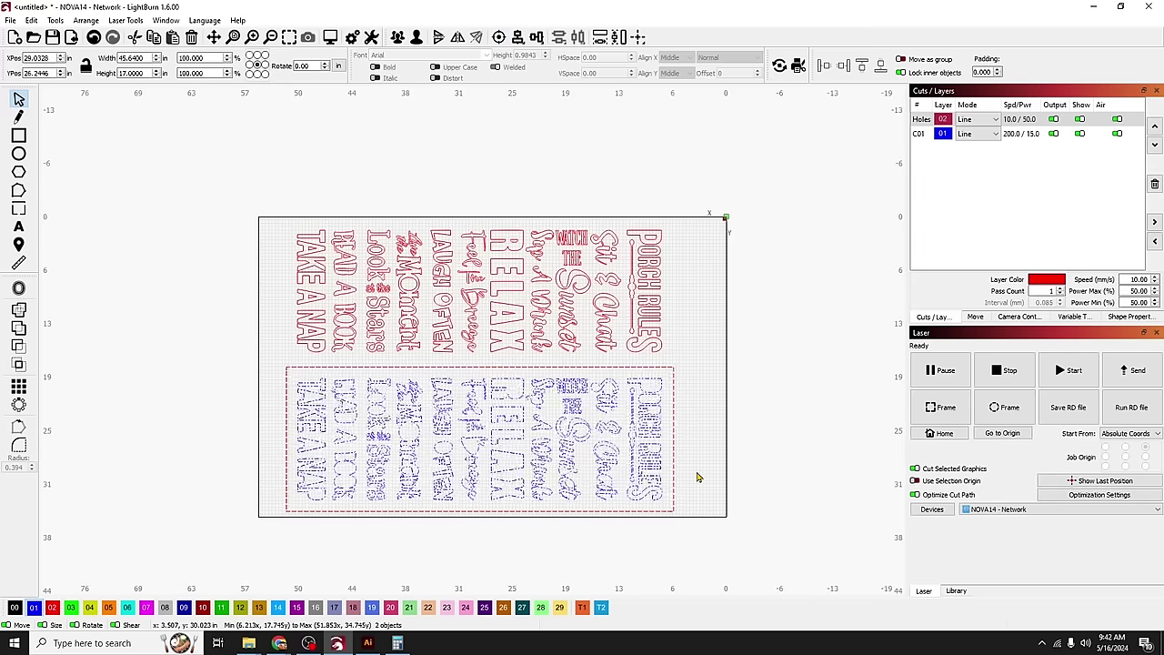
pyautogui.click(693, 440)
pyautogui.click(473, 301)
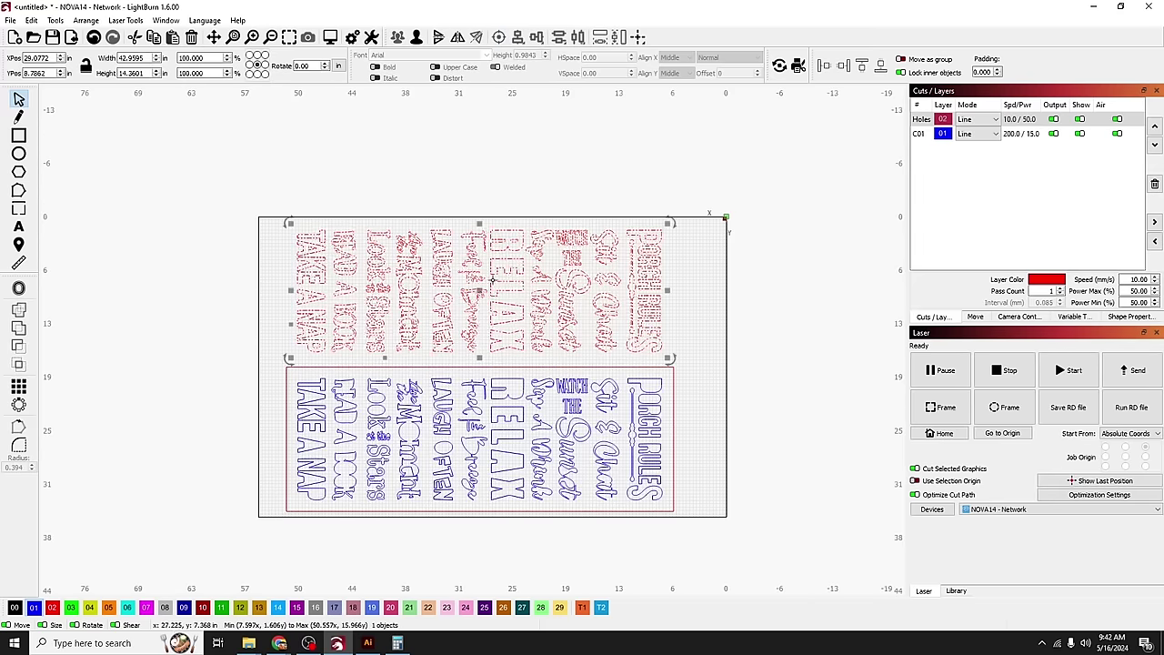
pyautogui.click(474, 306)
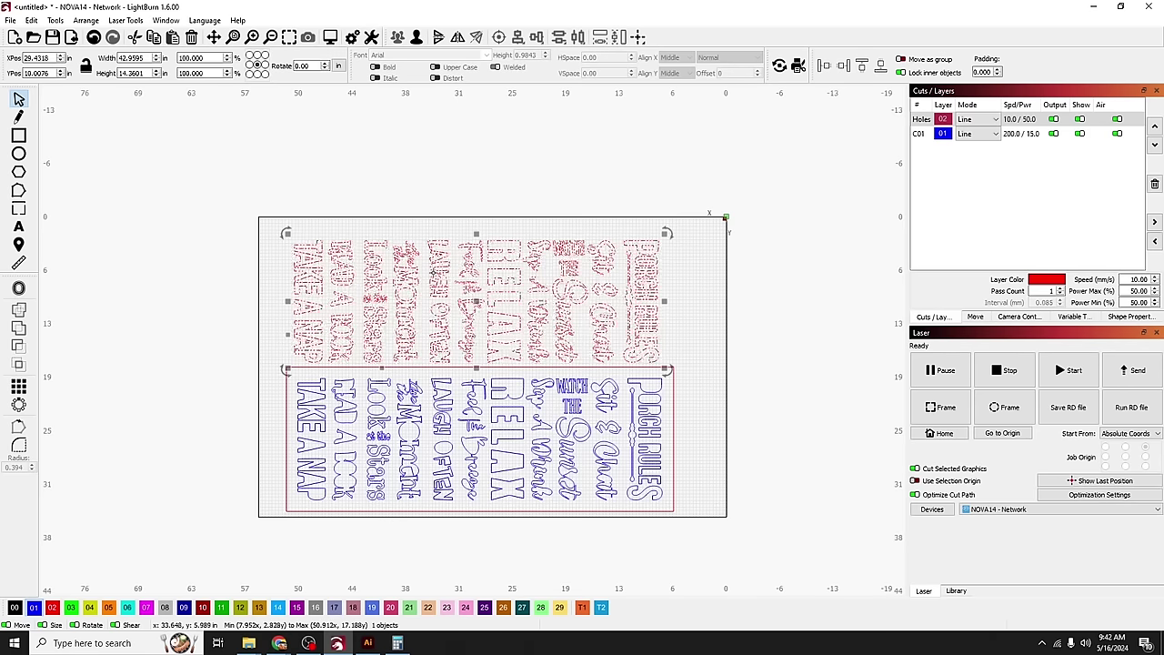
pyautogui.click(178, 186)
# Draw a rectangle about 45.4 by 15.3 in around the upper red lettering and assign it to layer 02.
pyautogui.click(25, 136)
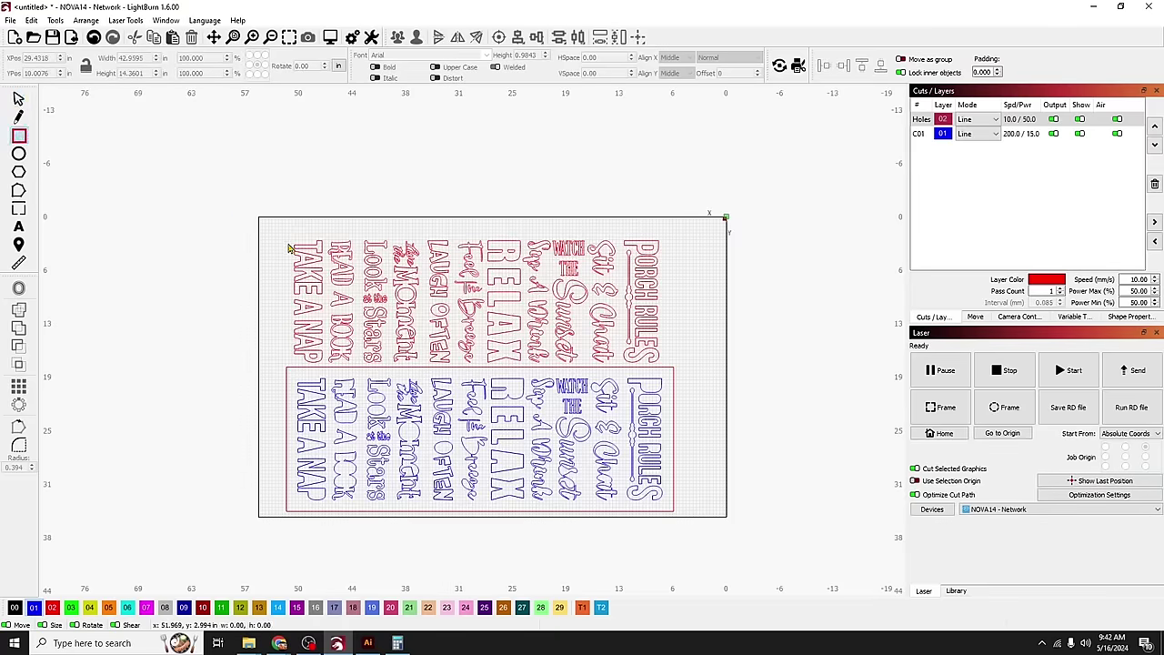
pyautogui.moveTo(285, 238); pyautogui.dragTo(673, 355)
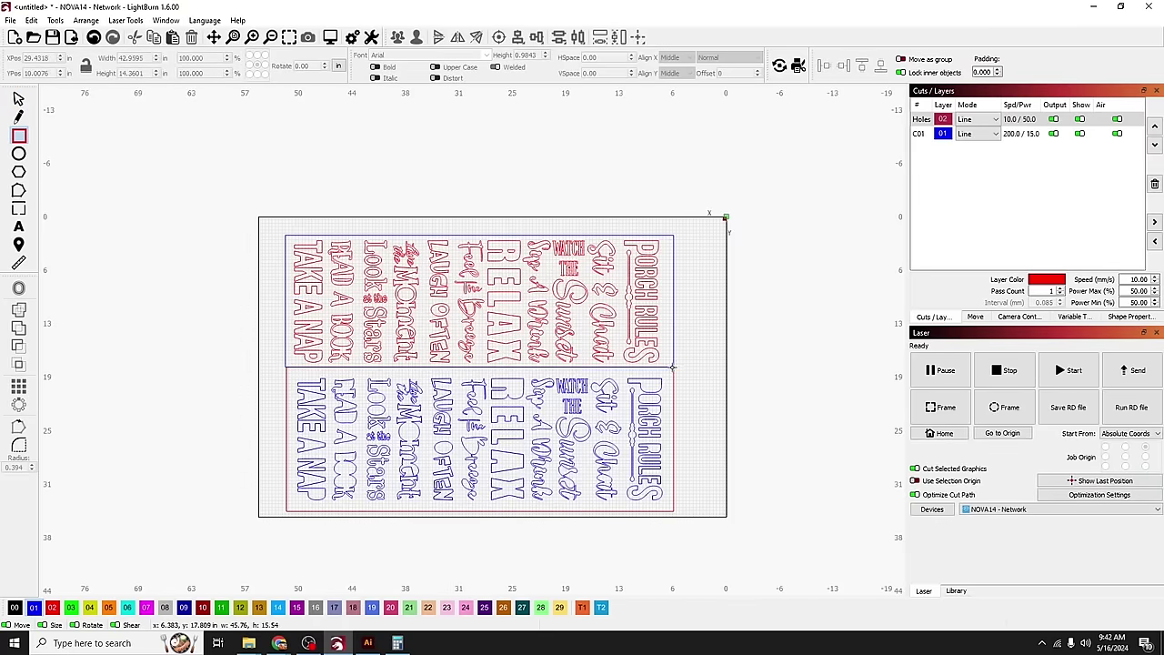
pyautogui.click(51, 607)
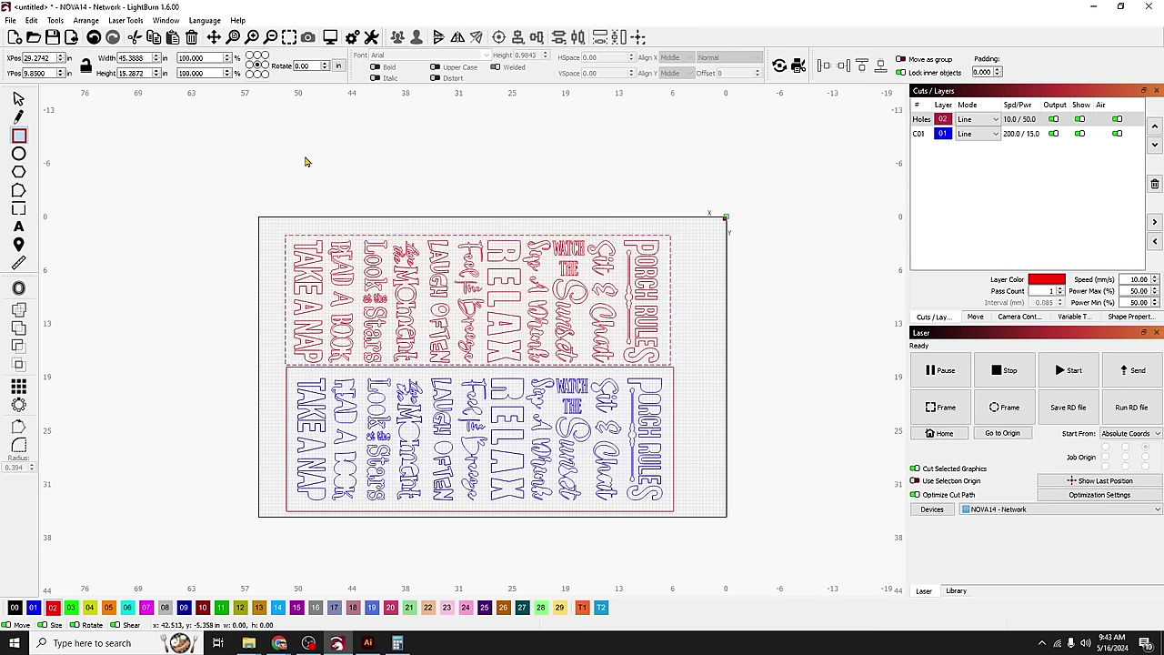
pyautogui.click(20, 100)
pyautogui.click(387, 192)
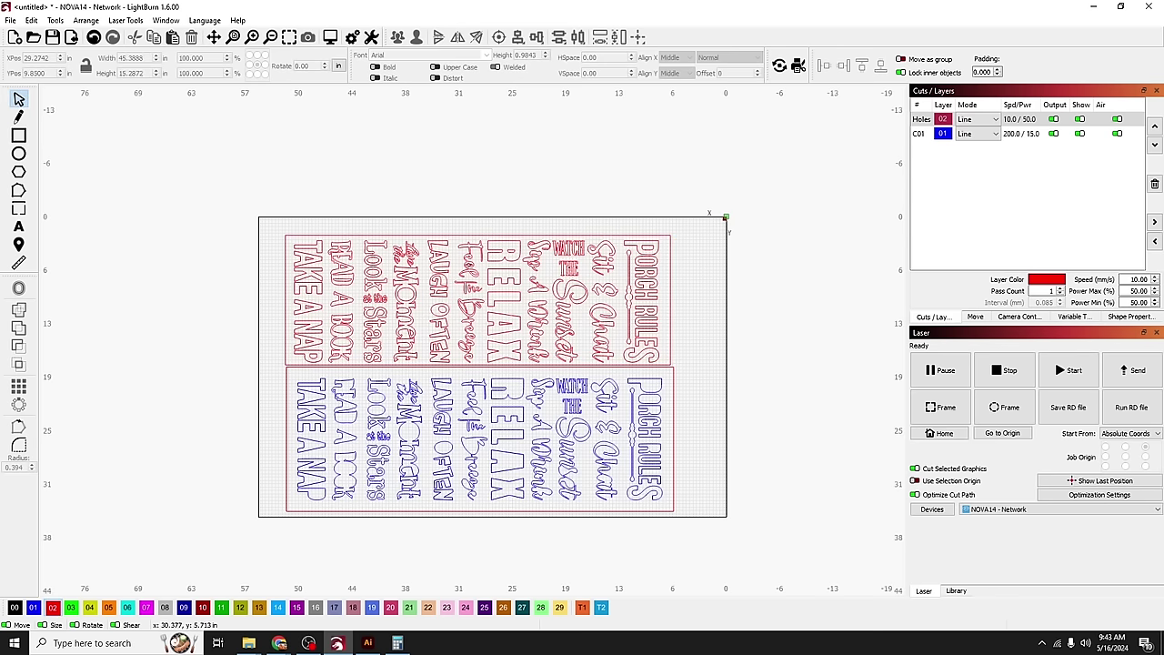
# Center the upper lettering within its new rectangle and assign only the lettering to dark red layer 10.
pyautogui.click(491, 271)
pyautogui.keyDown('shift'); pyautogui.click(673, 308); pyautogui.keyUp('shift')
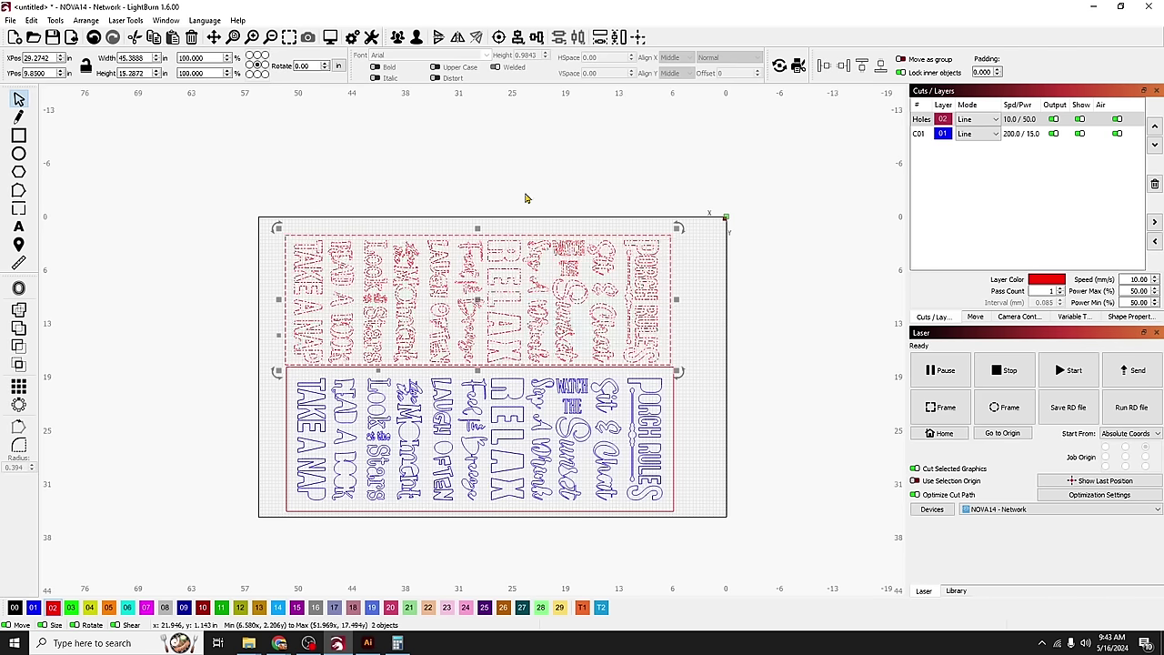
pyautogui.click(569, 166)
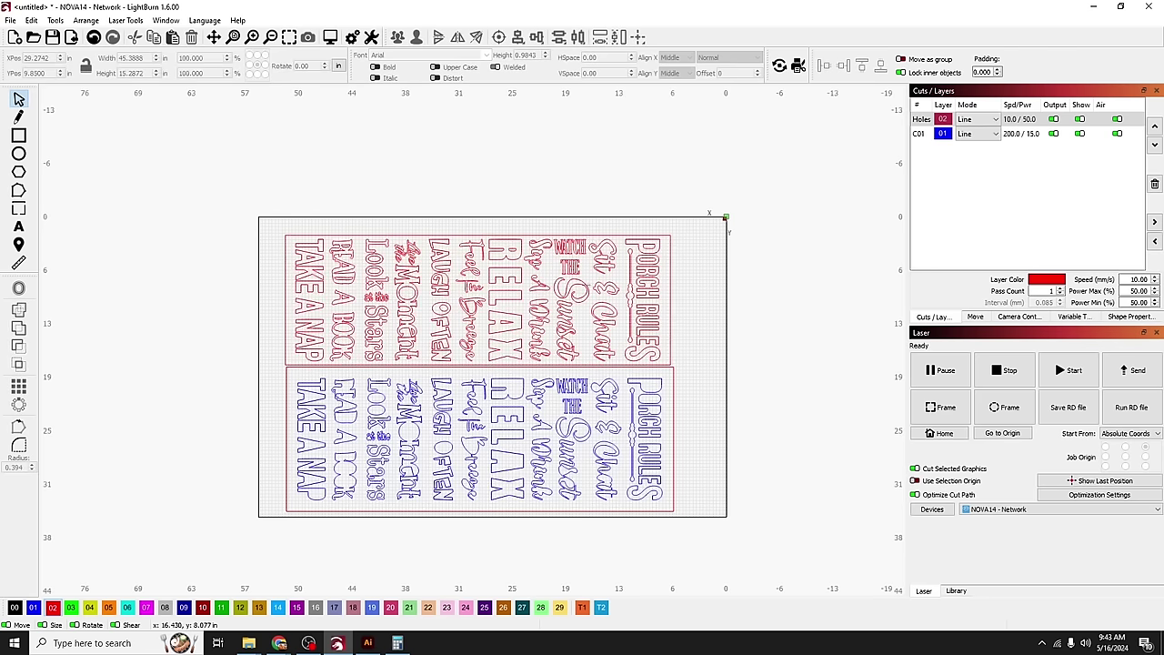
pyautogui.click(578, 299)
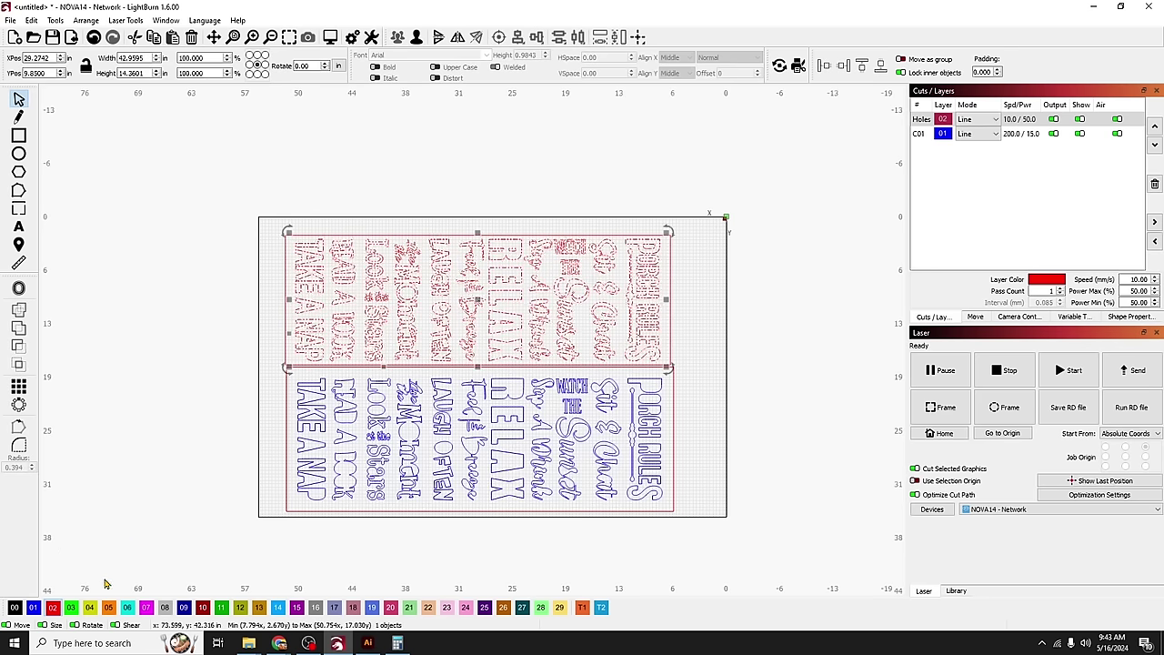
pyautogui.click(202, 610)
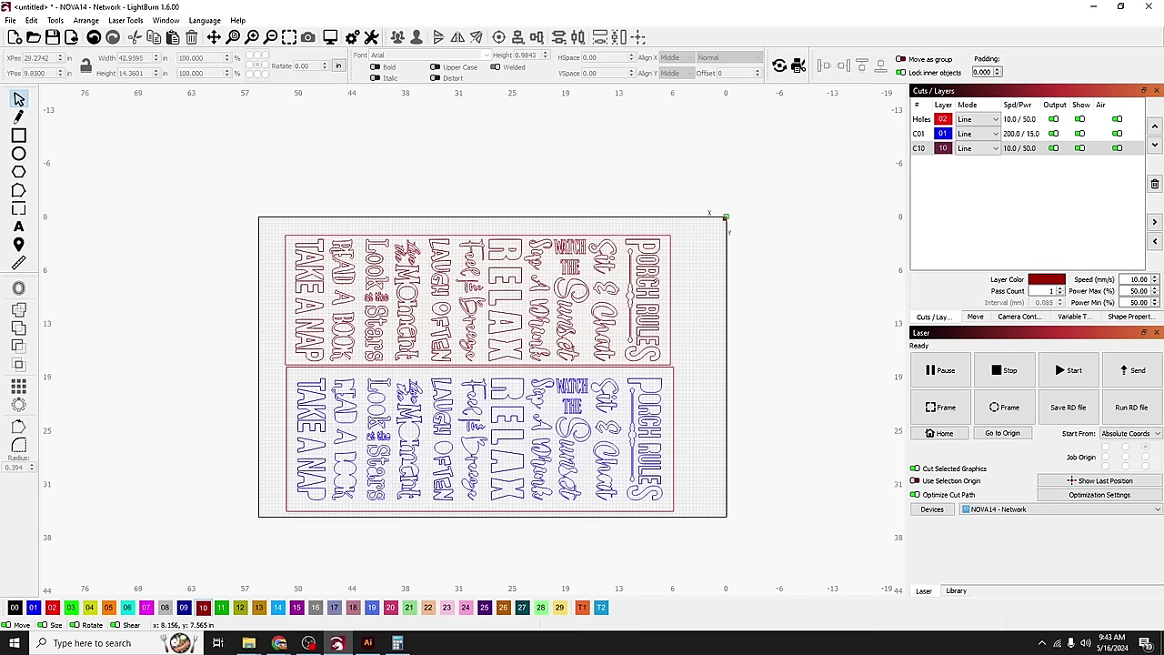
# Enable tabs/bridges on layer C10 with automatic generation and 2 tabs per shape.
pyautogui.doubleClick(1023, 150)
pyautogui.click(467, 299)
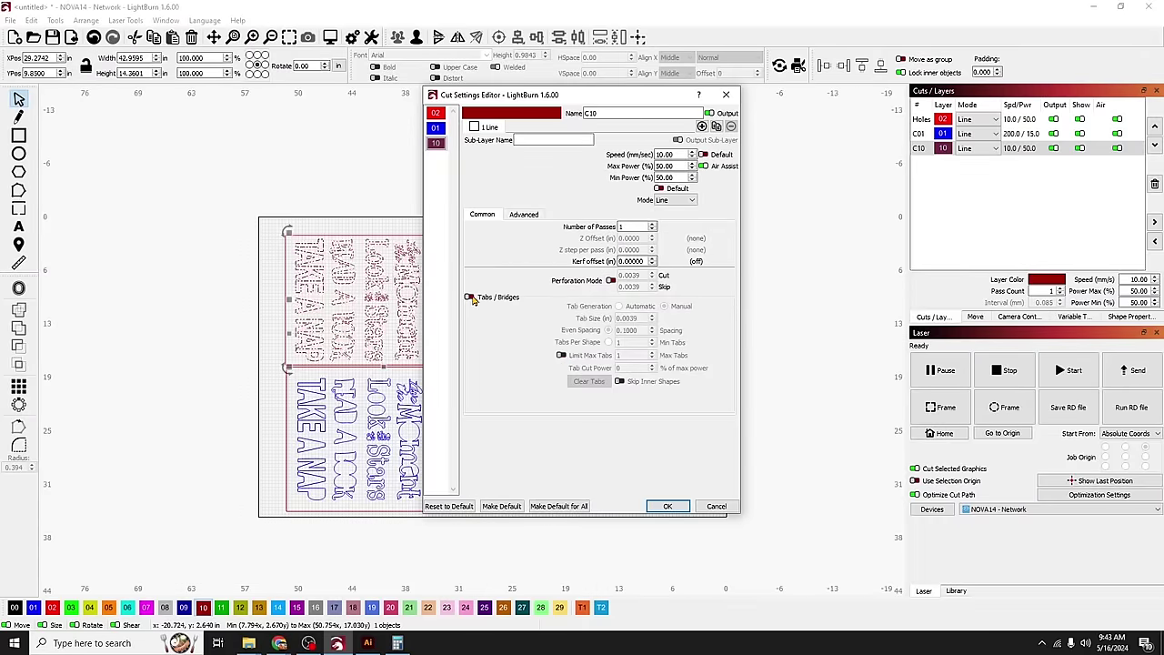
pyautogui.click(619, 306)
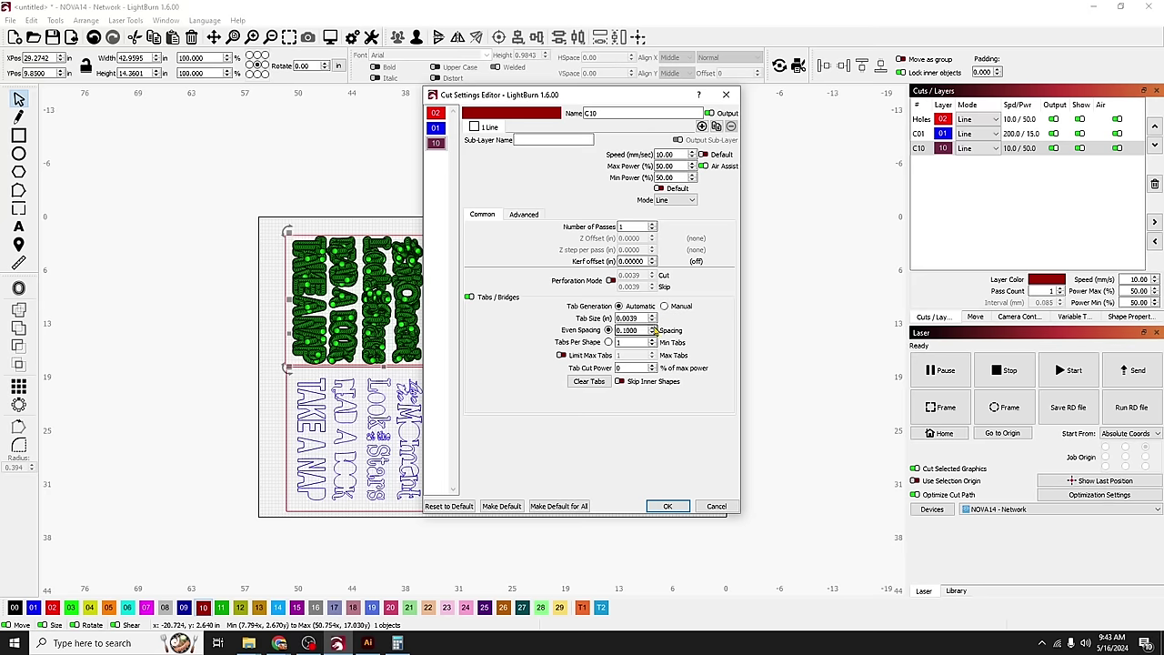
pyautogui.click(608, 342)
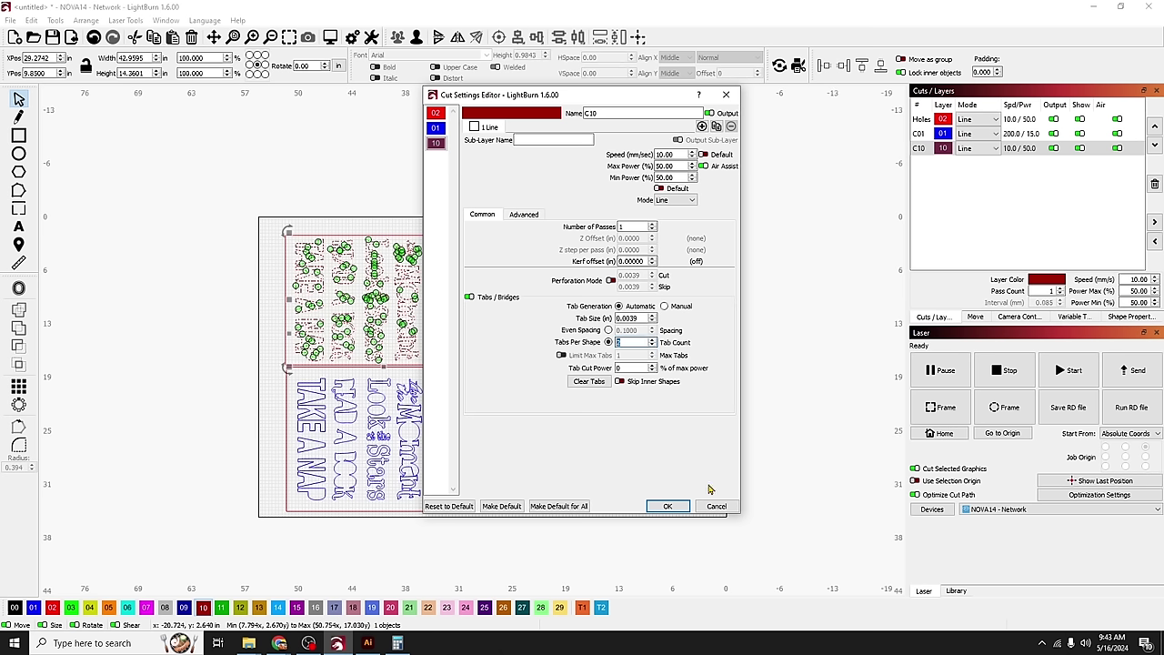
pyautogui.click(668, 507)
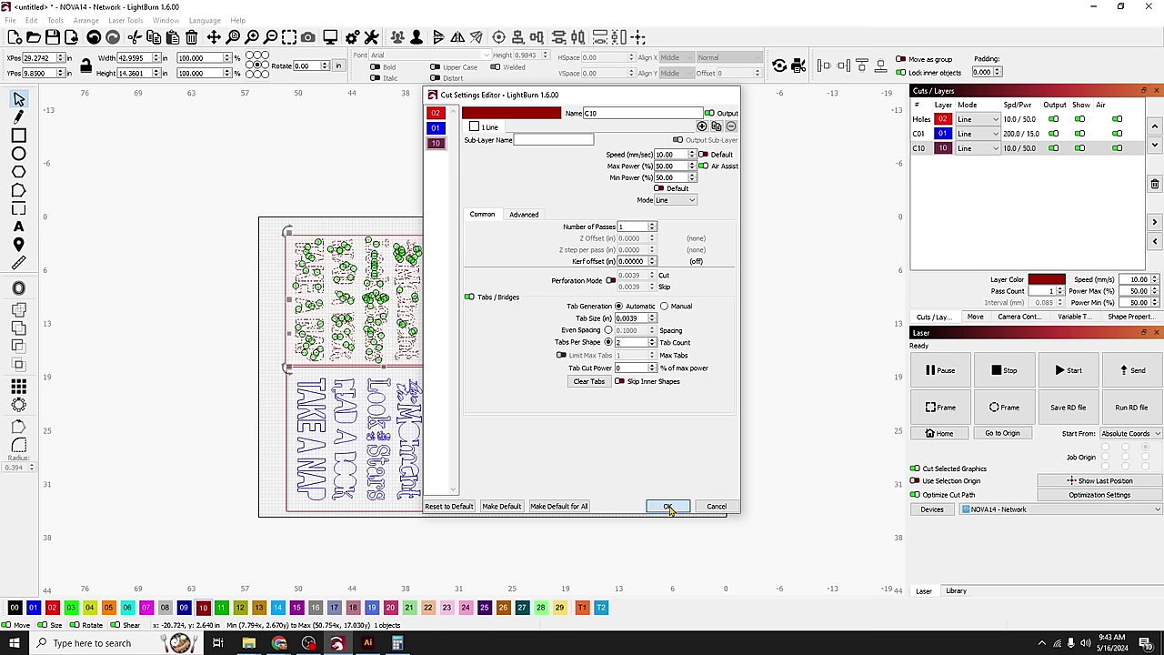
pyautogui.click(667, 507)
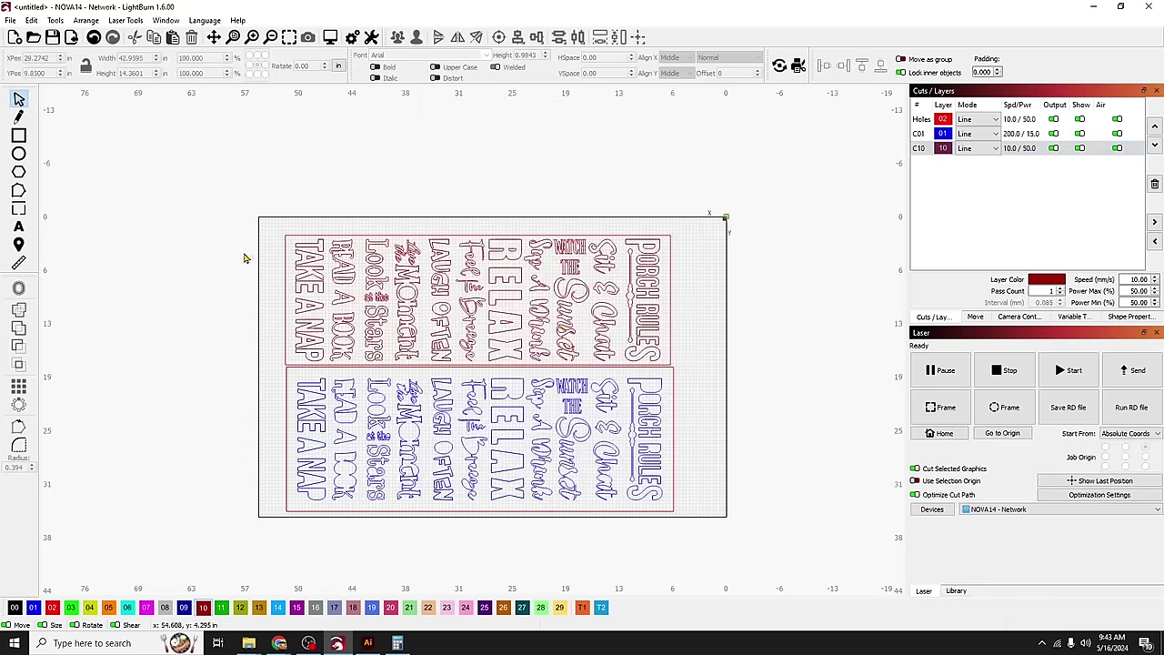
# Display the generated tabs on the upper lettering and examine their placement along the letter outlines.
pyautogui.moveTo(291, 243); pyautogui.dragTo(91, 231)
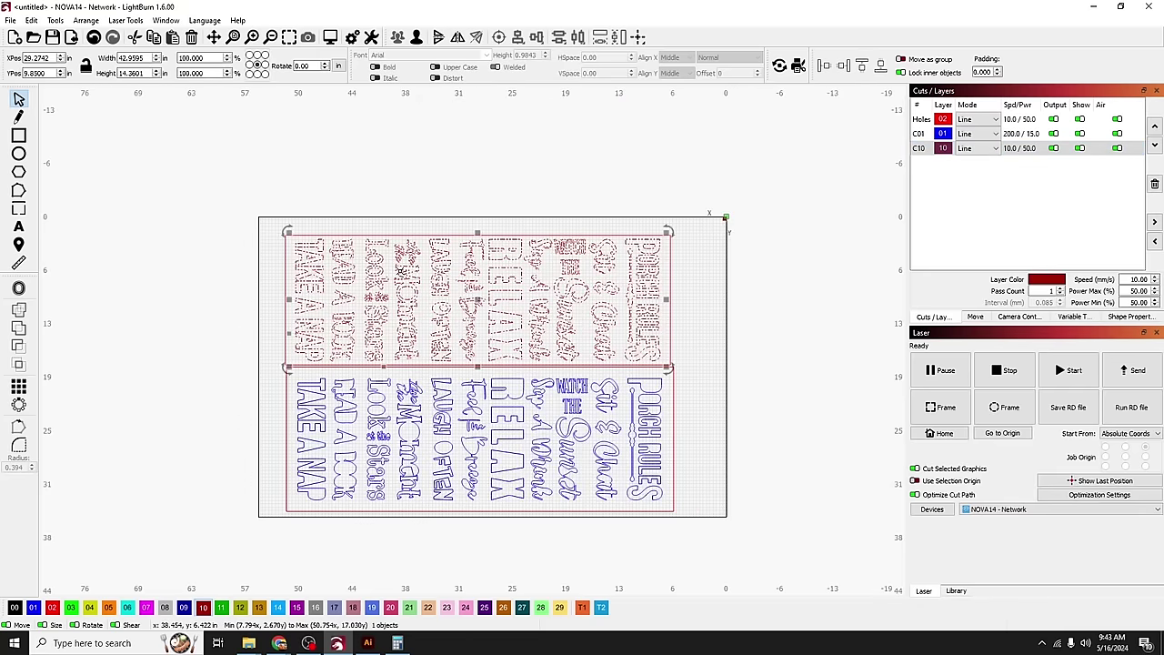
pyautogui.click(18, 211)
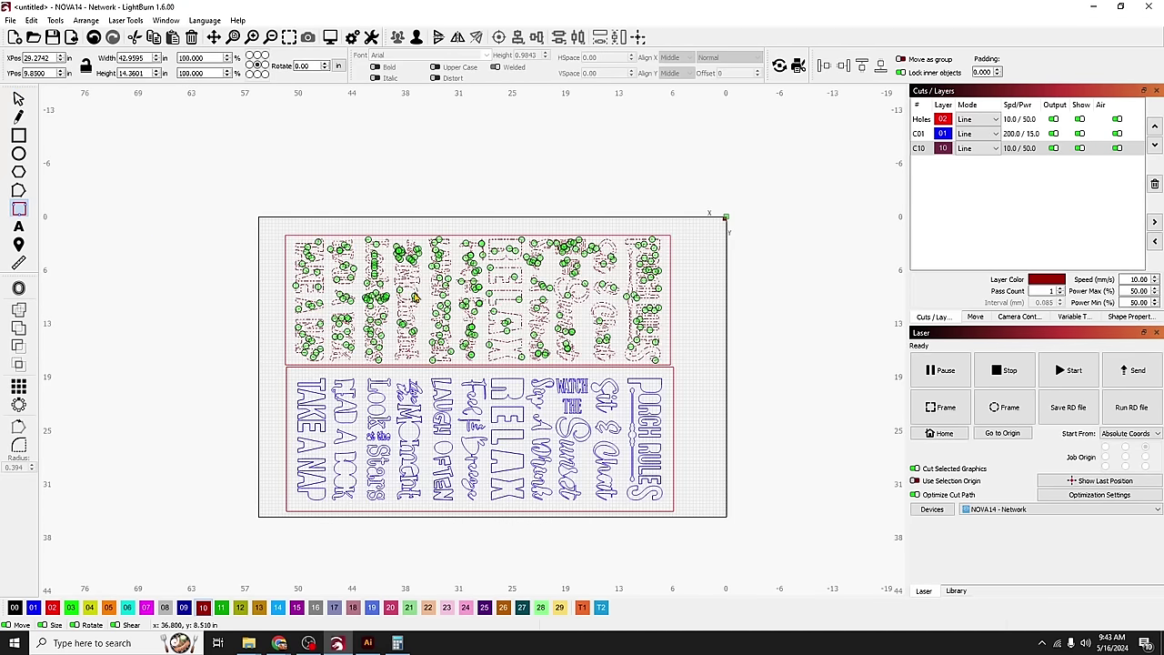
pyautogui.press('Escape')
pyautogui.scroll(5, 412, 291)
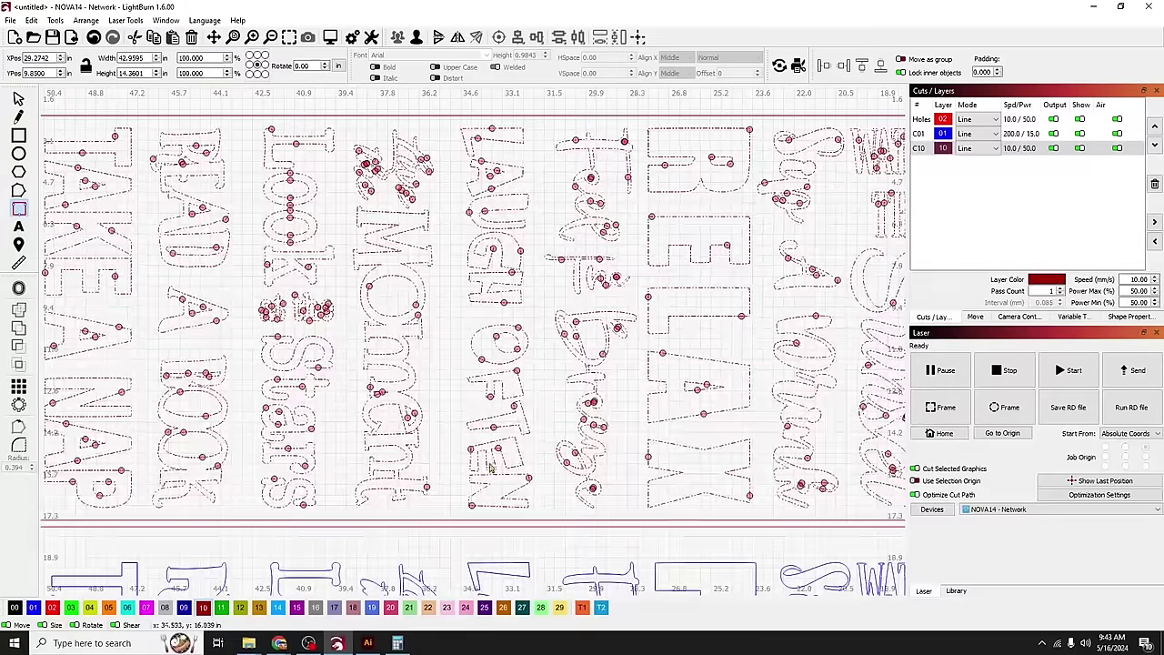
pyautogui.scroll(2, 487, 435)
pyautogui.scroll(-3, 487, 435)
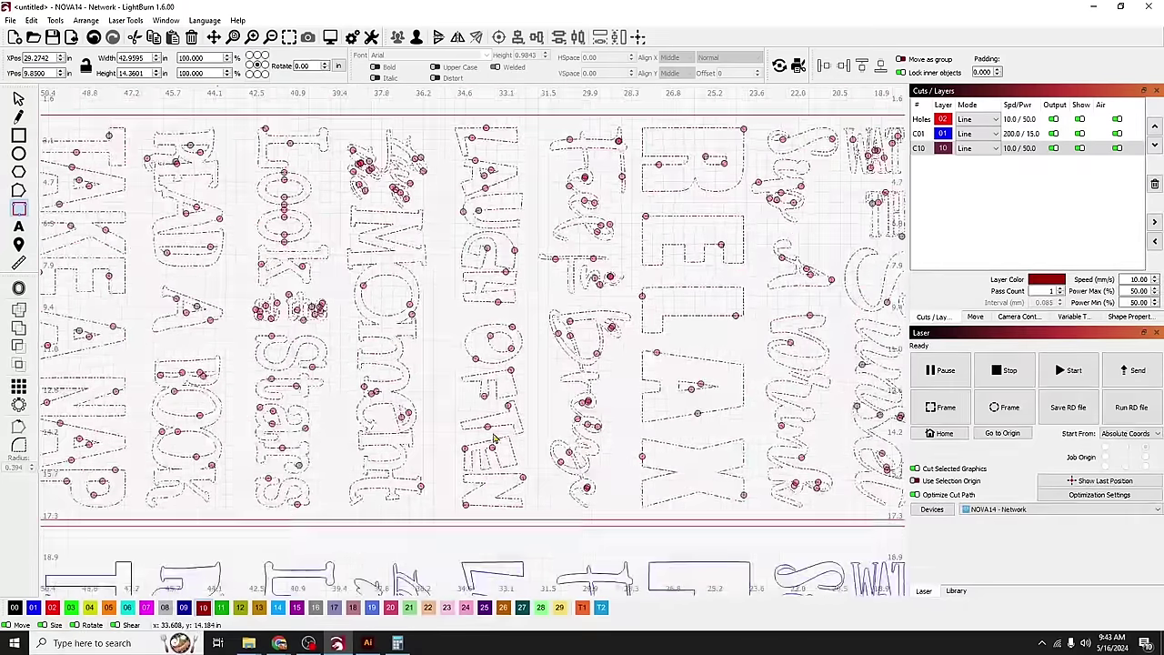
pyautogui.scroll(-1, 691, 471)
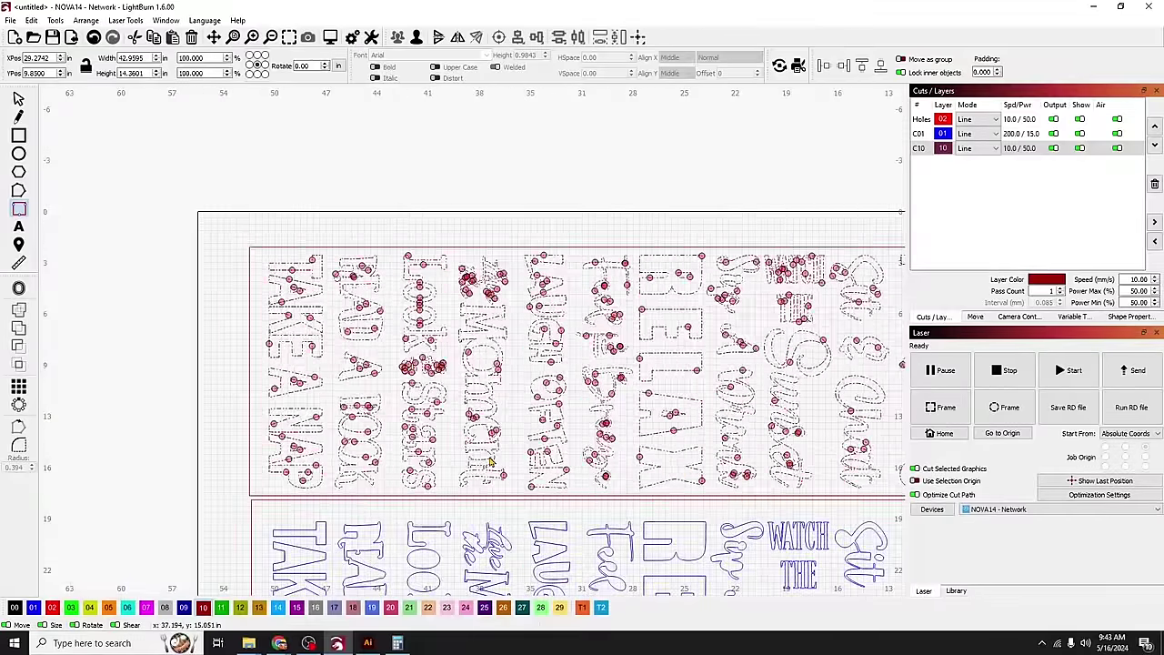
pyautogui.moveTo(712, 396); pyautogui.dragTo(524, 377)
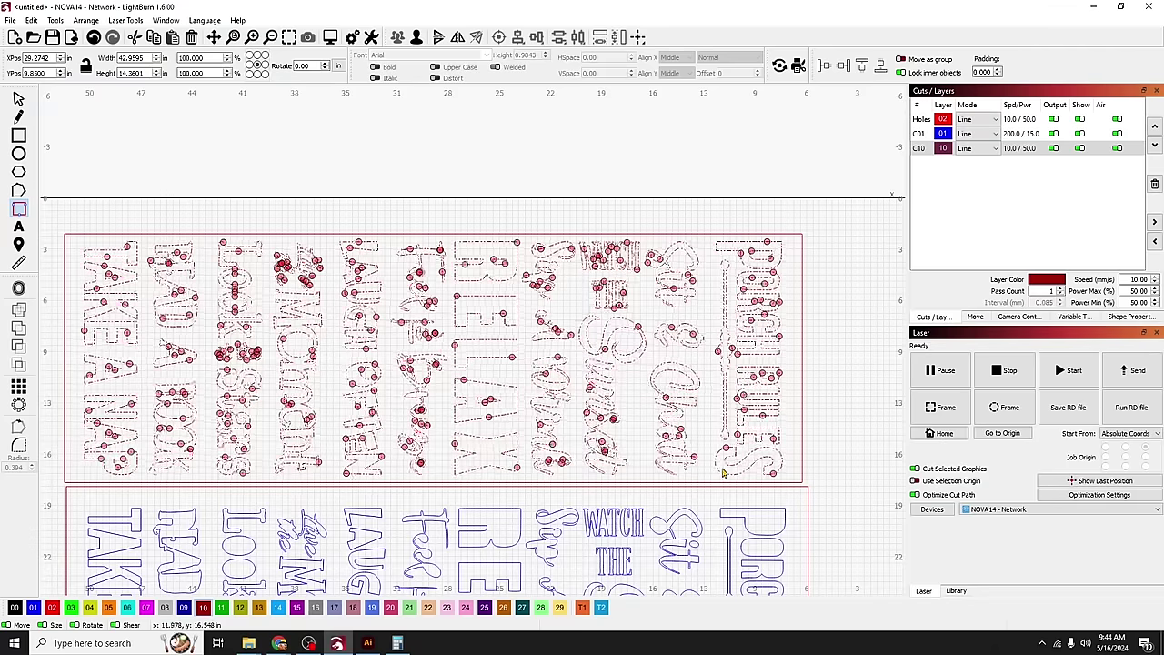
# Set the tab cut power in layer C10's cut settings to 35% of max power.
pyautogui.scroll(2, 733, 445)
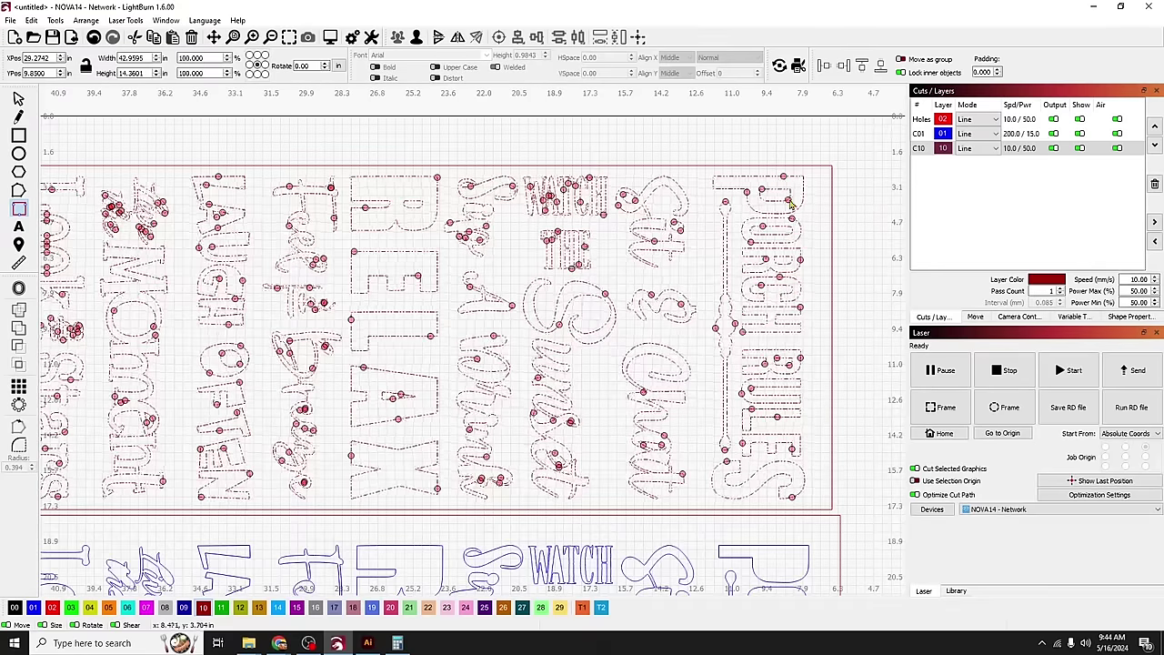
pyautogui.doubleClick(1023, 150)
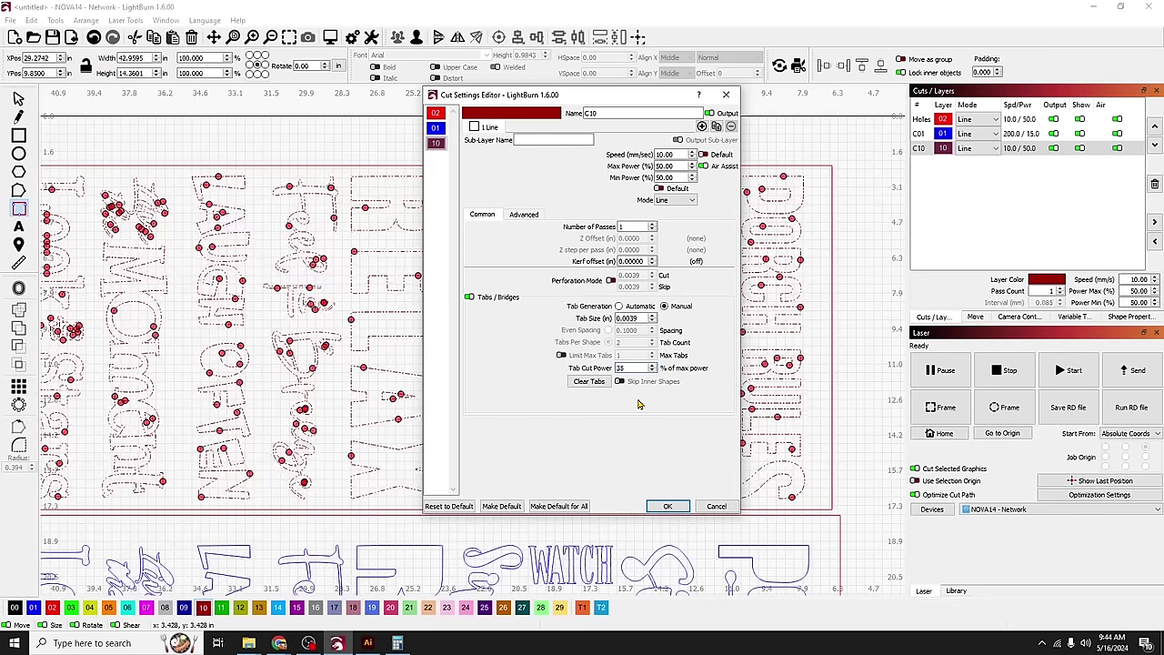
pyautogui.click(668, 507)
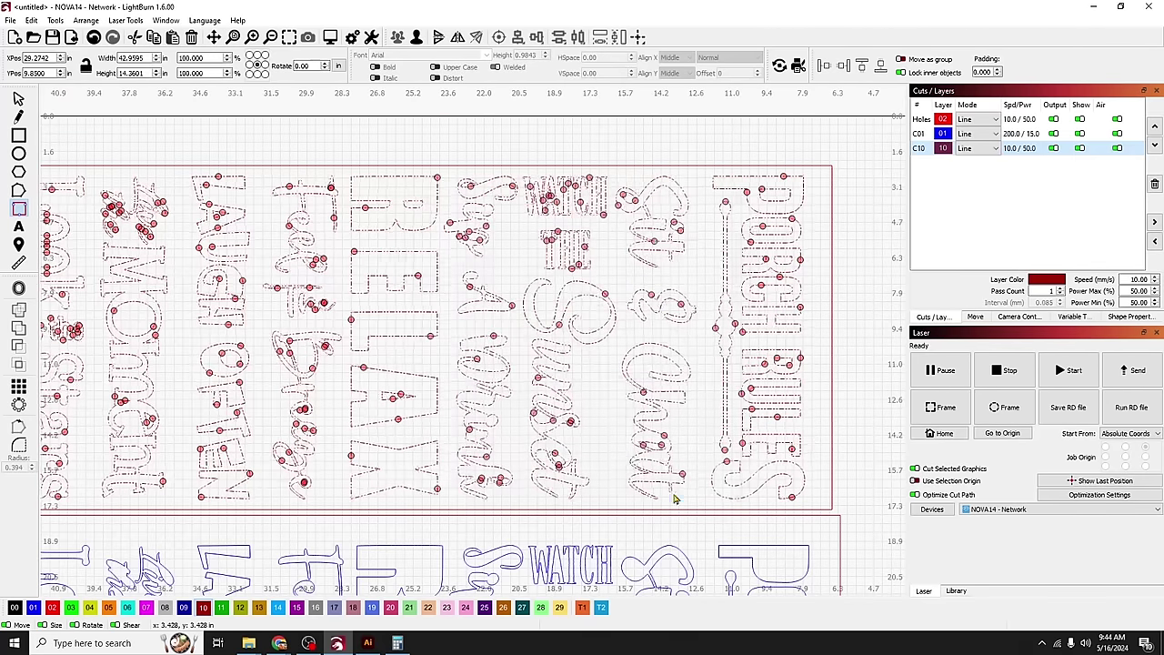
# Move the blue C01 layer above the Holes layer so that it runs first in the cut order.
pyautogui.scroll(-1, 852, 468)
pyautogui.scroll(-2, 852, 468)
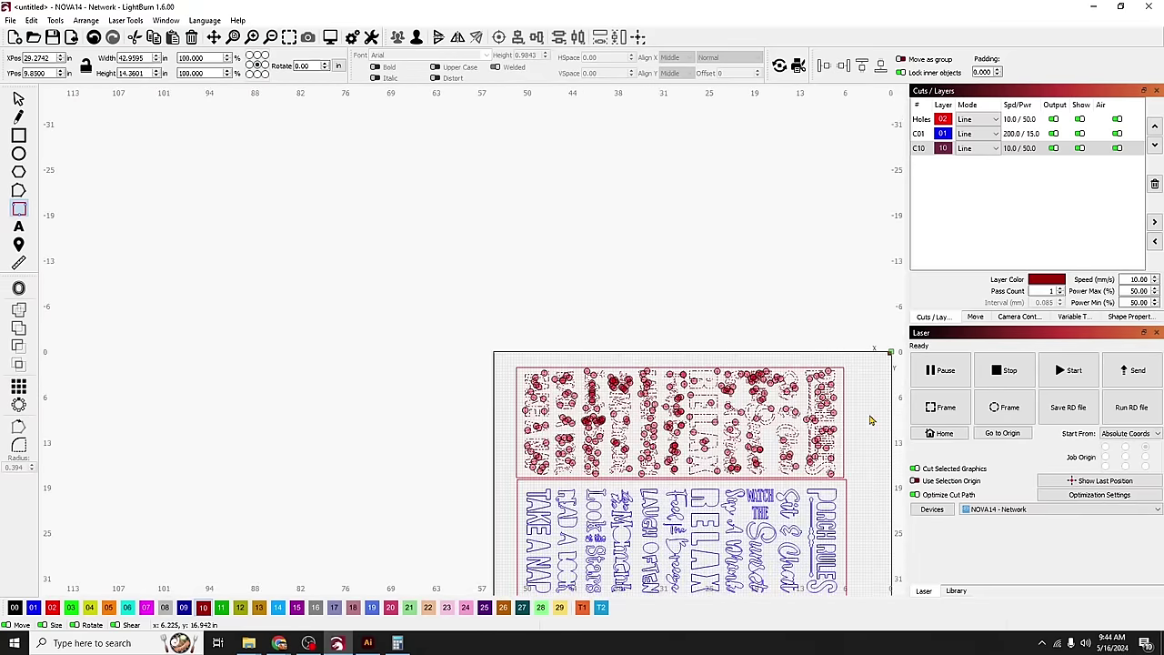
pyautogui.click(1028, 133)
pyautogui.click(1154, 126)
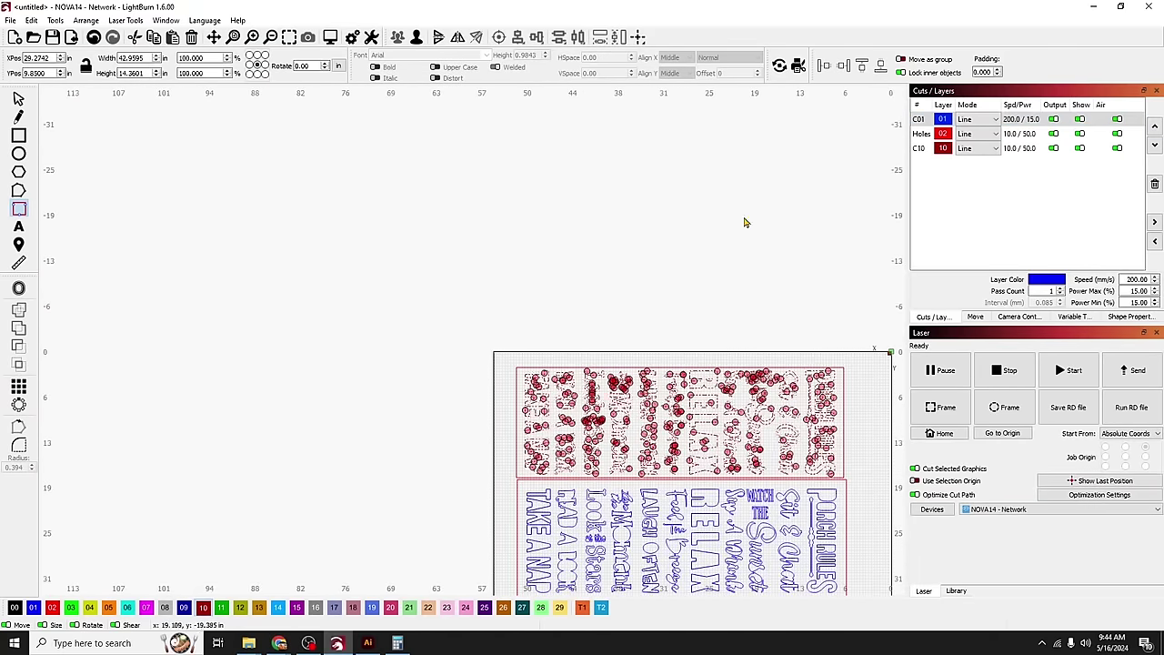
pyautogui.click(233, 37)
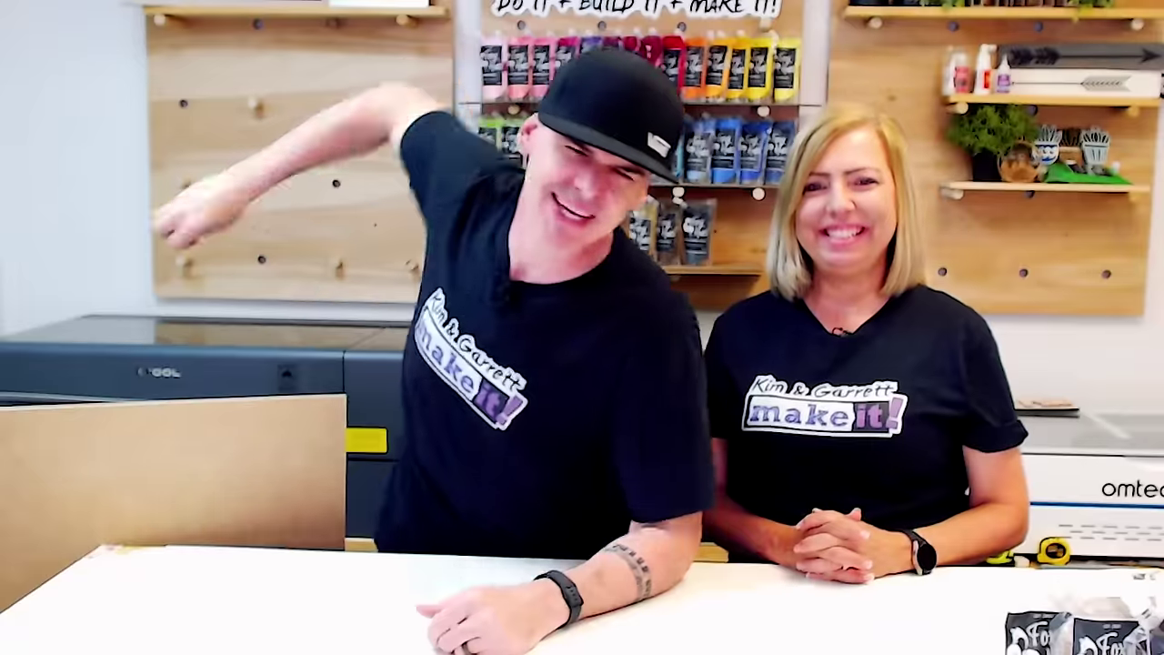